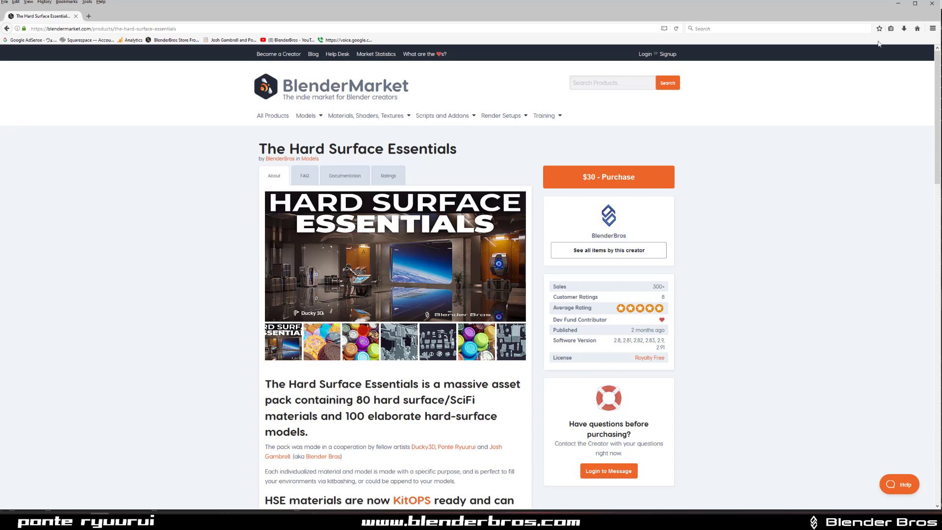
Step: Switch from the browser to Blender and inspect the inserts around the cube in both open scenes
left_click(898, 6)
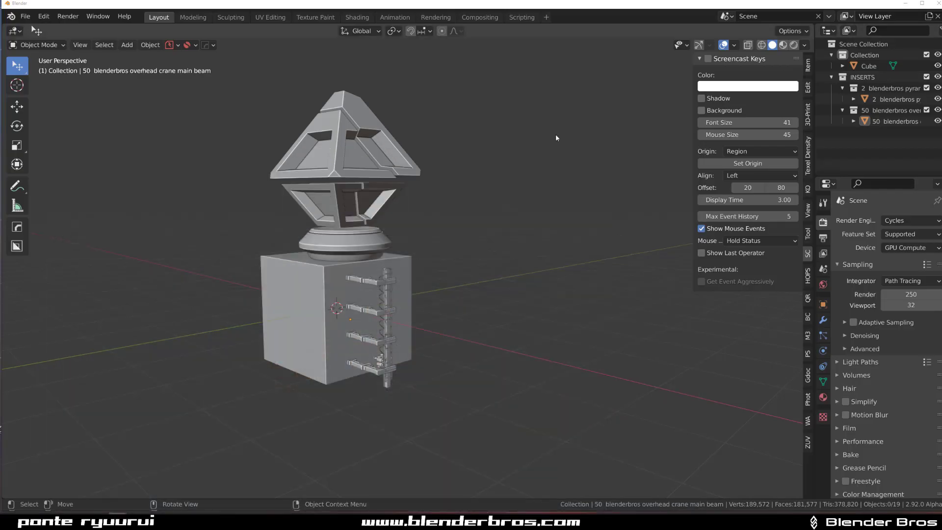
middle_click_drag(479, 161, 441, 186)
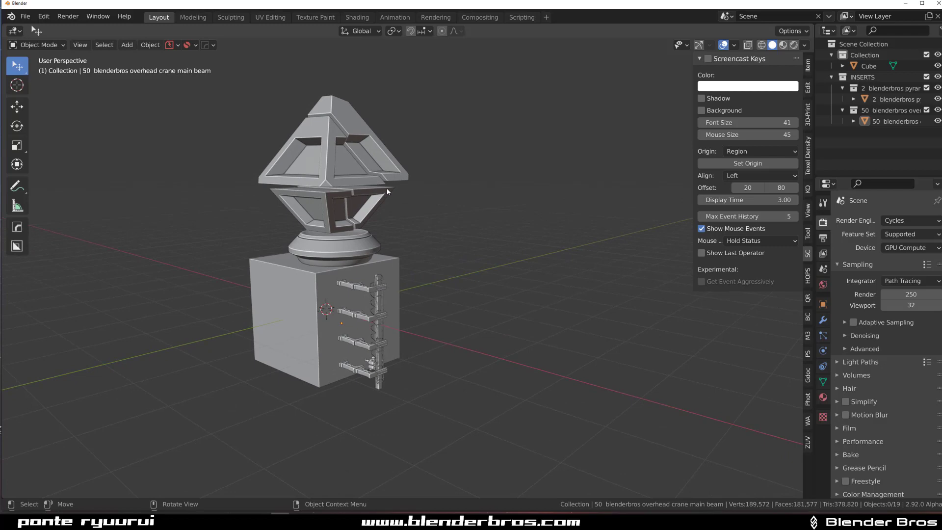
middle_click_drag(284, 211, 261, 440)
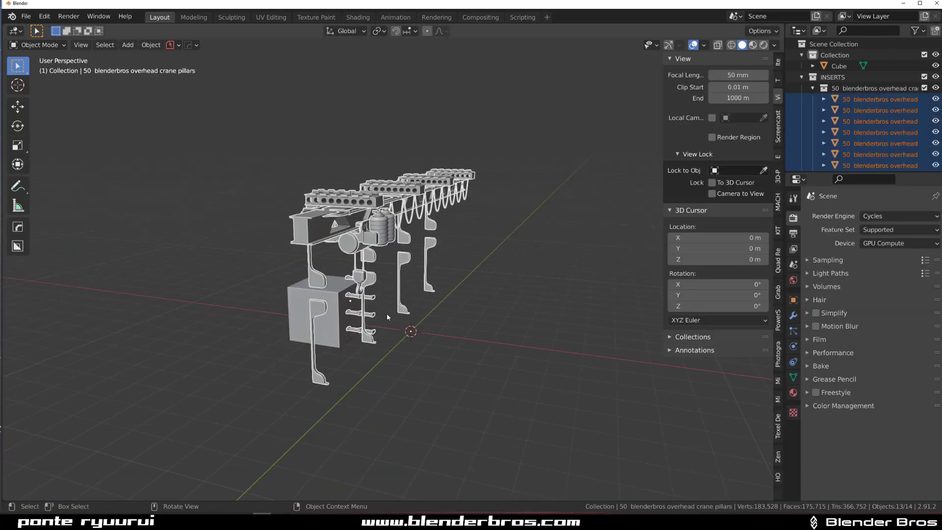
middle_click_drag(386, 313, 373, 271)
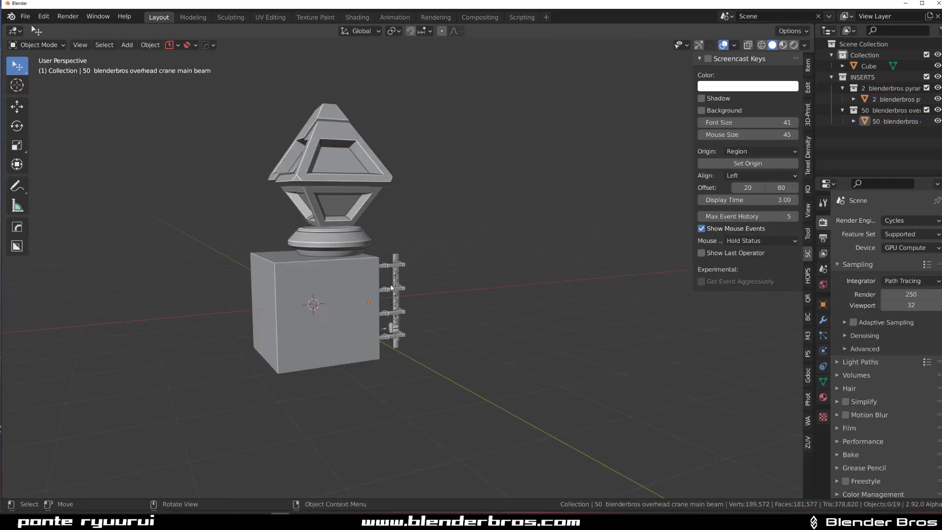
middle_click_drag(379, 276, 457, 293)
left_click(455, 287)
left_click(457, 293)
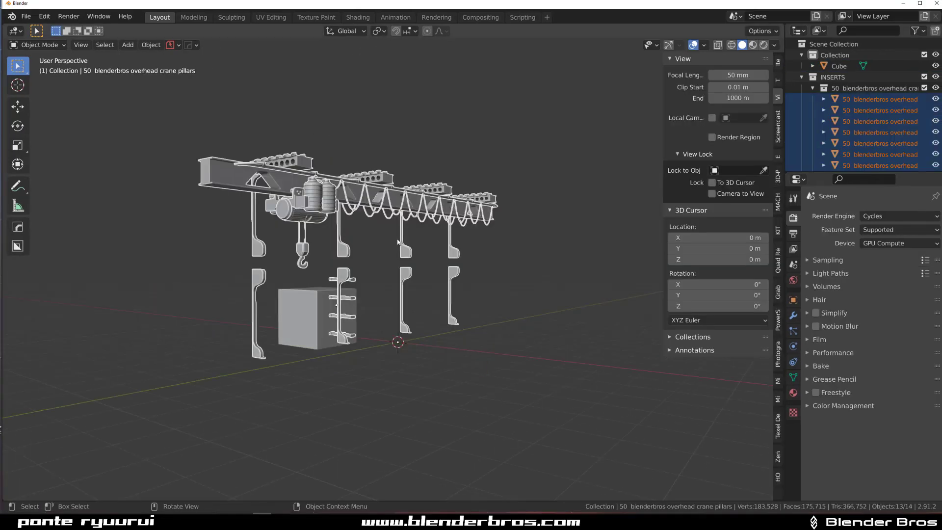
Step: Delete every object in the overhead crane scene and add a cube mesh
middle_click_drag(398, 241, 400, 237)
key("a")
key("x")
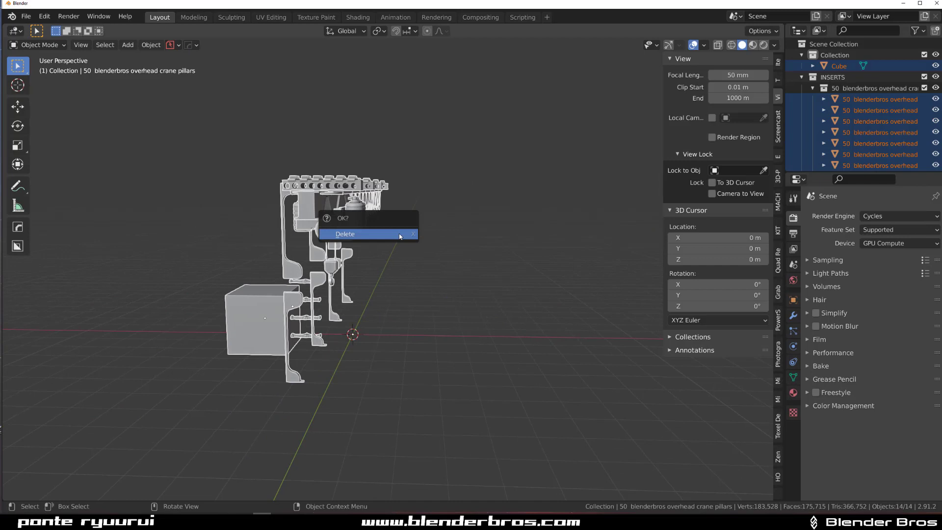
left_click(338, 231)
key("shift+a")
mouse_move(339, 231)
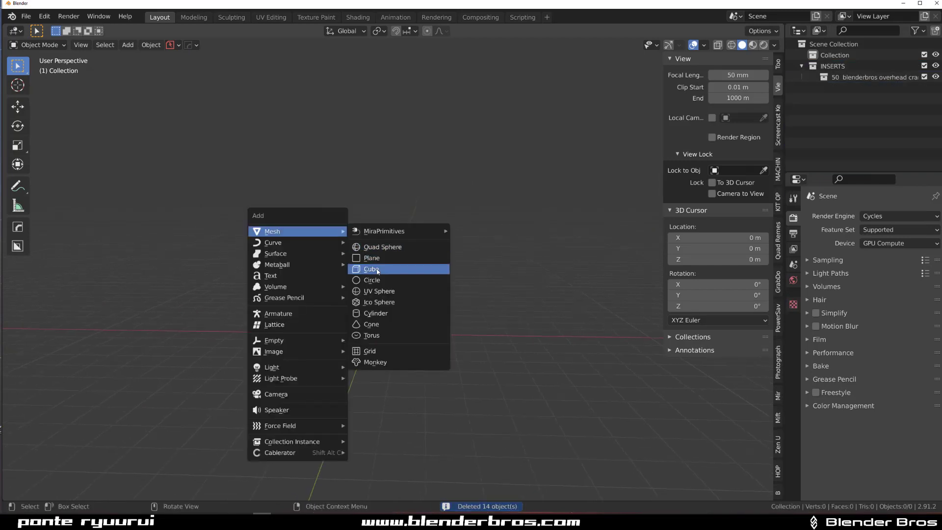
left_click(363, 269)
middle_click_drag(362, 269, 377, 240)
Step: Add the "50 blenderbros overhead crane" insert from the "HSE 100 models for kitops" pack in Regular mode
key("q")
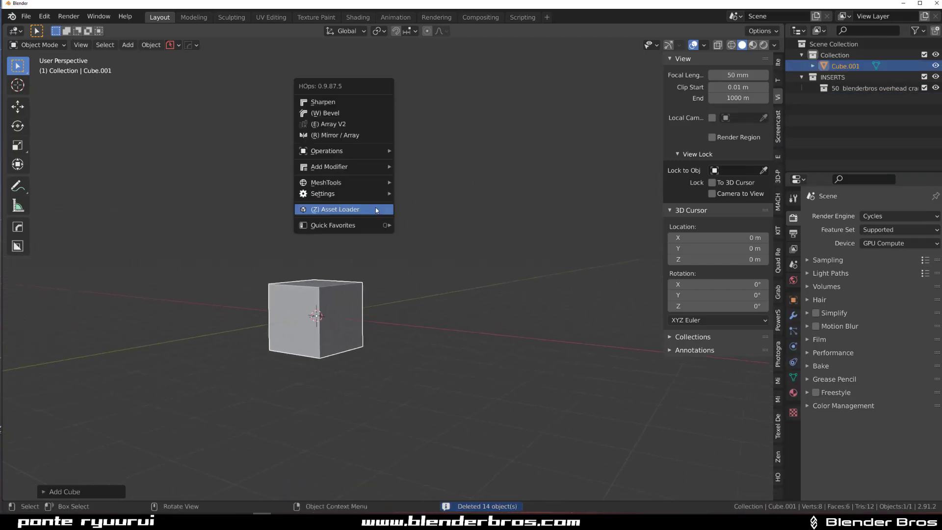
left_click(375, 207)
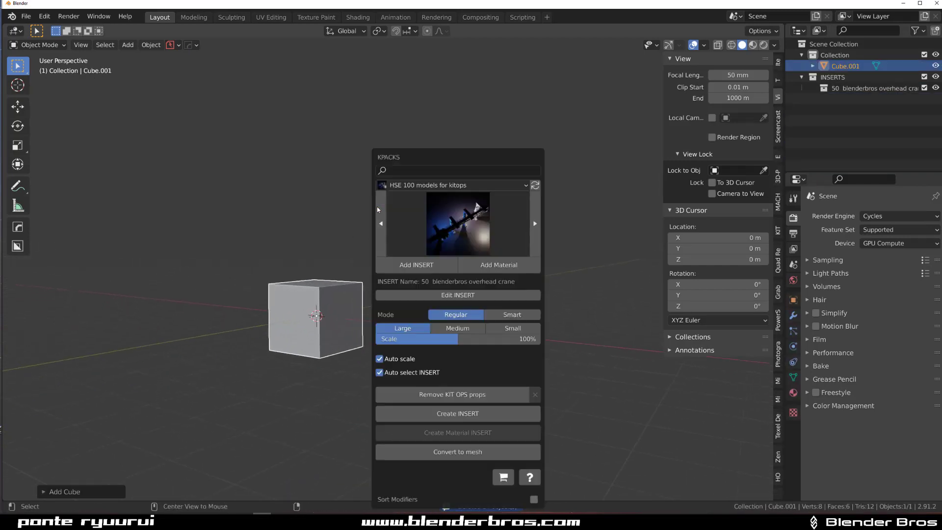
left_click(416, 265)
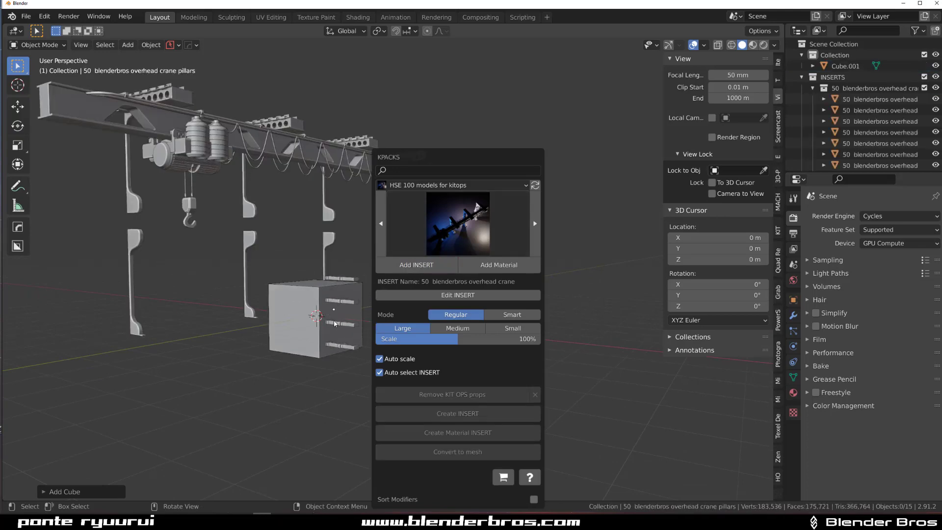
middle_click_drag(342, 296, 439, 222)
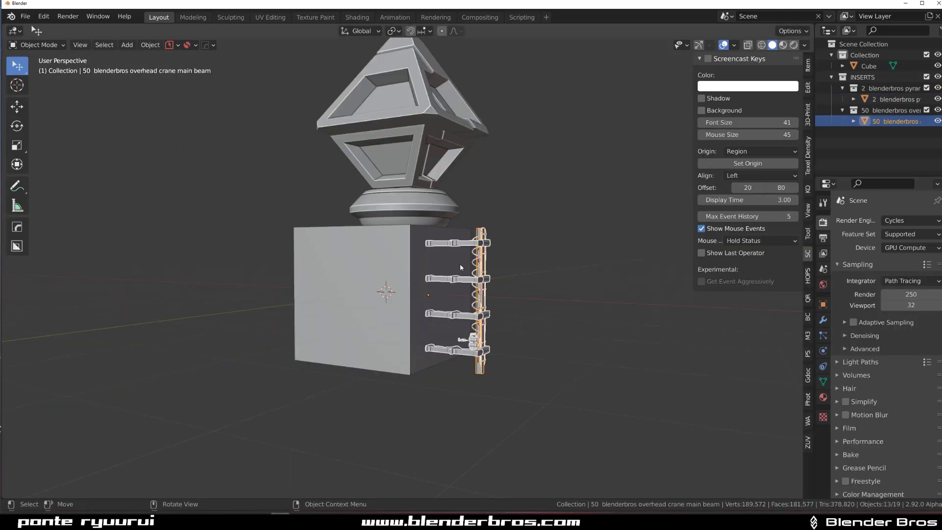
Step: In the other Blender scene, delete the small overhead crane and pyramid inserts, keeping only the cube
middle_click_drag(388, 273, 398, 277)
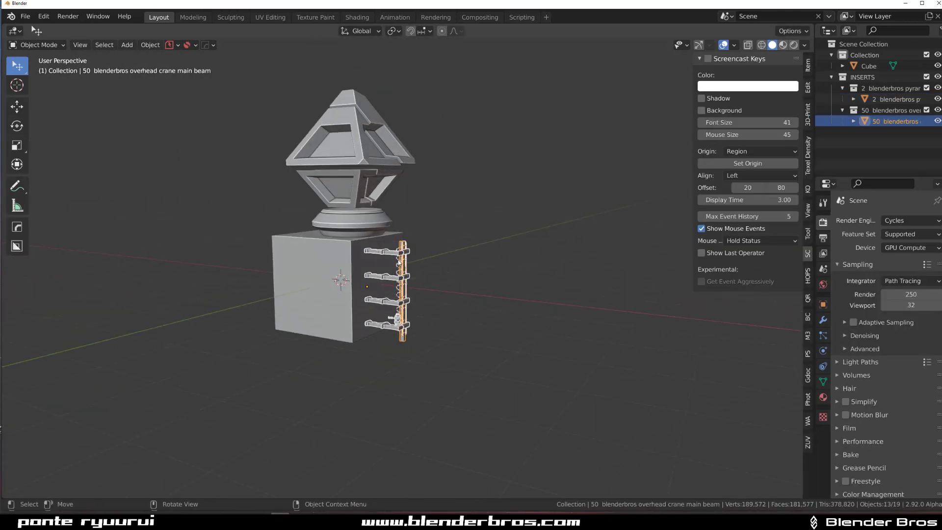
key("Delete")
left_click(369, 192)
key("Delete")
middle_click_drag(369, 192, 315, 222)
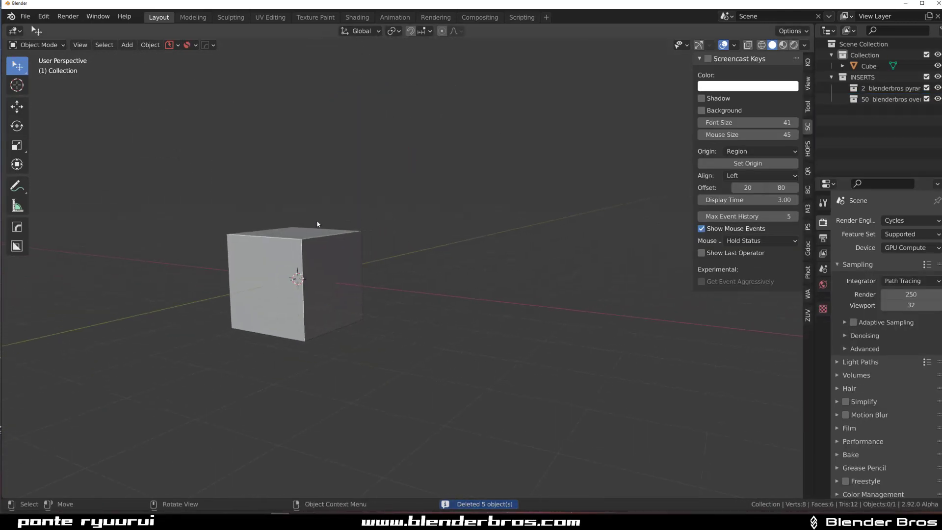
Step: Add the "50 blenderbros overhead crane" insert from "HSE 100 inserts for kitops" in Smart mode without a target object selected
scroll(311, 190, "down", 2)
key("q")
left_click(311, 186)
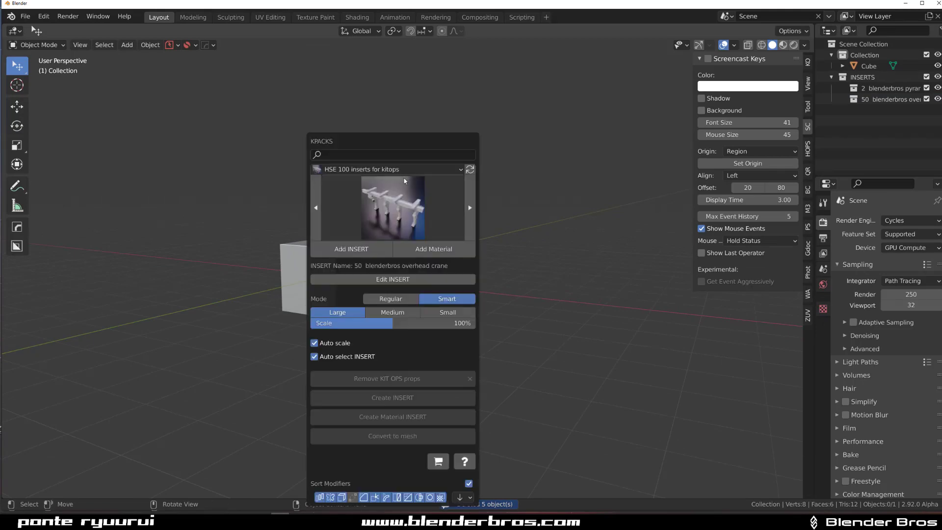
left_click(359, 245)
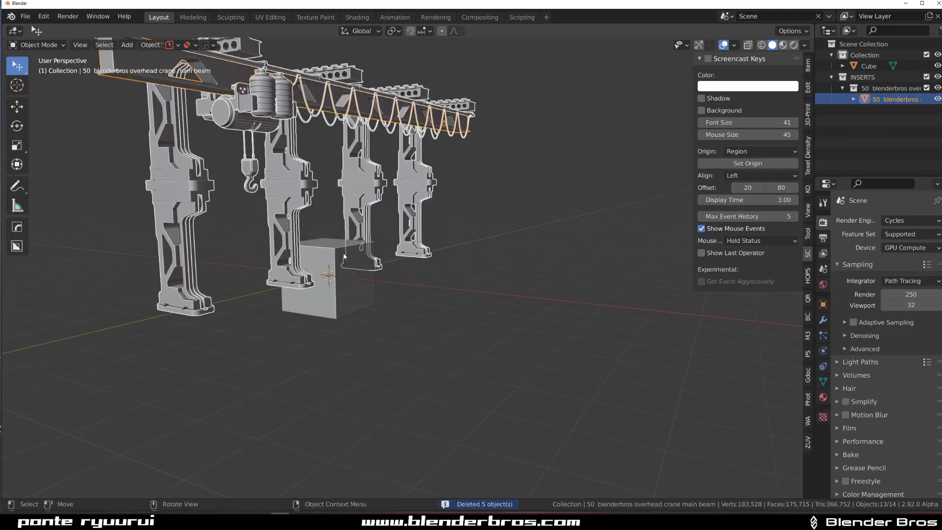
Step: Delete the full-size overhead crane insert that was added without a target object
key("g")
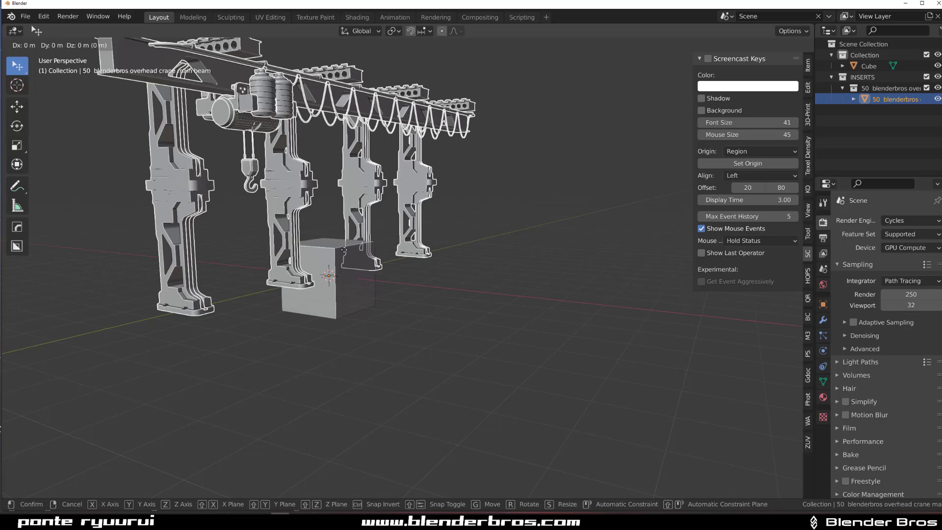
left_click(350, 243)
key("x")
left_click(357, 238)
Step: Select the cube as target and place the "50 blenderbros overhead crane" insert on its side face in Smart mode
left_click(358, 256)
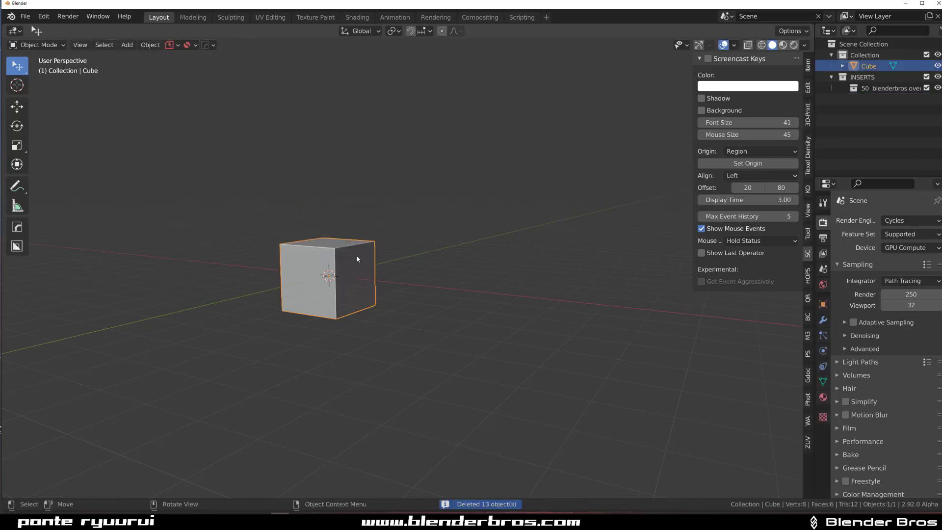
key("q")
left_click(408, 206)
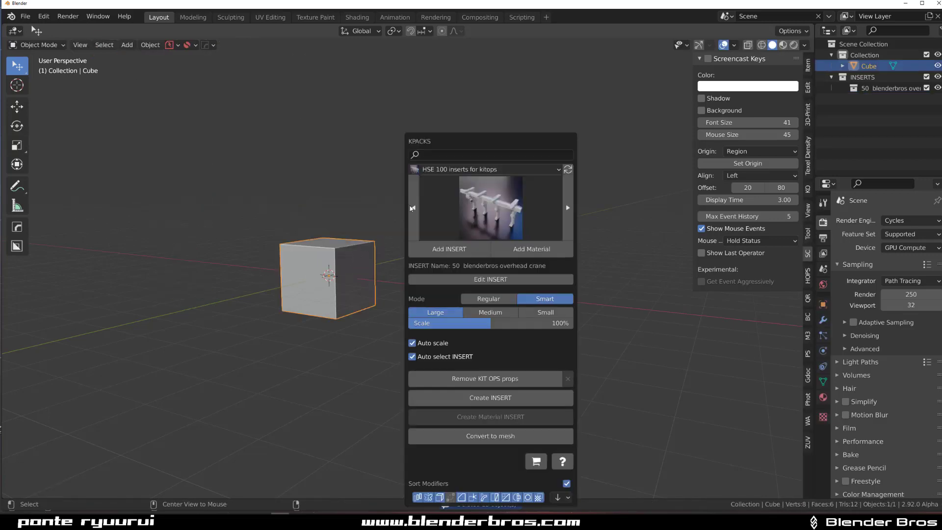
left_click(449, 250)
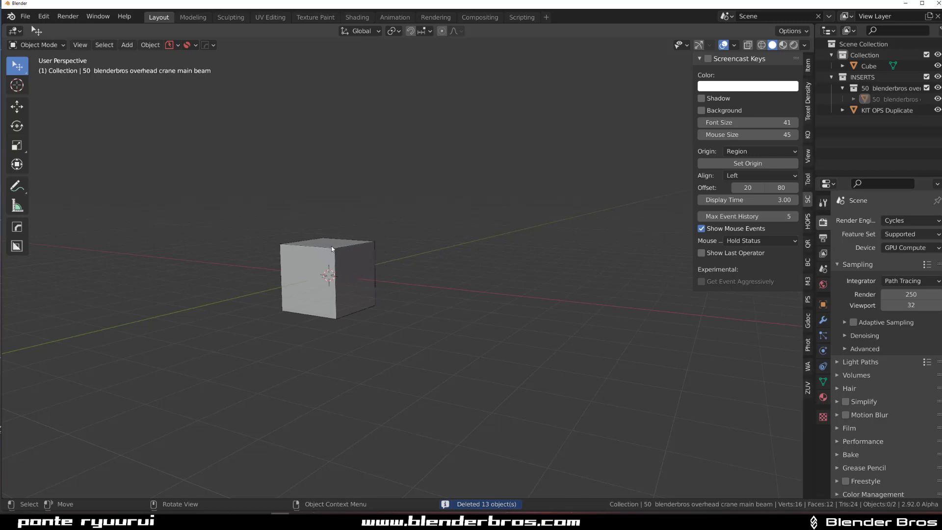
left_click(350, 278)
scroll(399, 278, "up", 4)
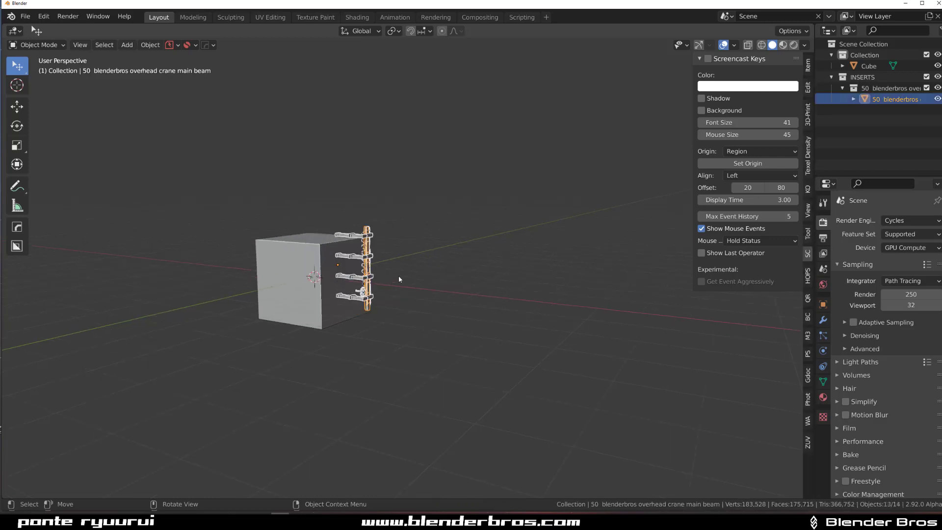
middle_click_drag(398, 258, 432, 255)
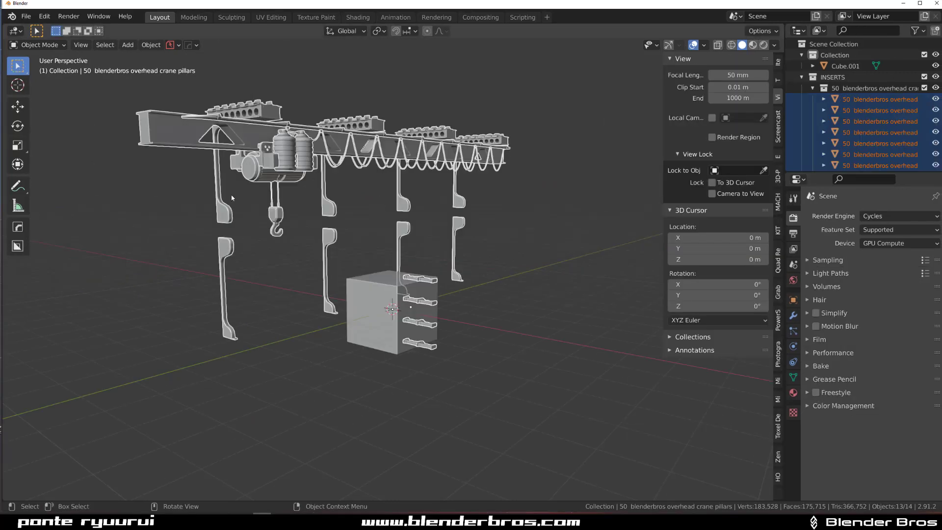
Step: In the Regular-mode scene, open the KPACKS asset loader to view the "HSE 100 models for kitops" pack
right_click(232, 198)
left_click(232, 195)
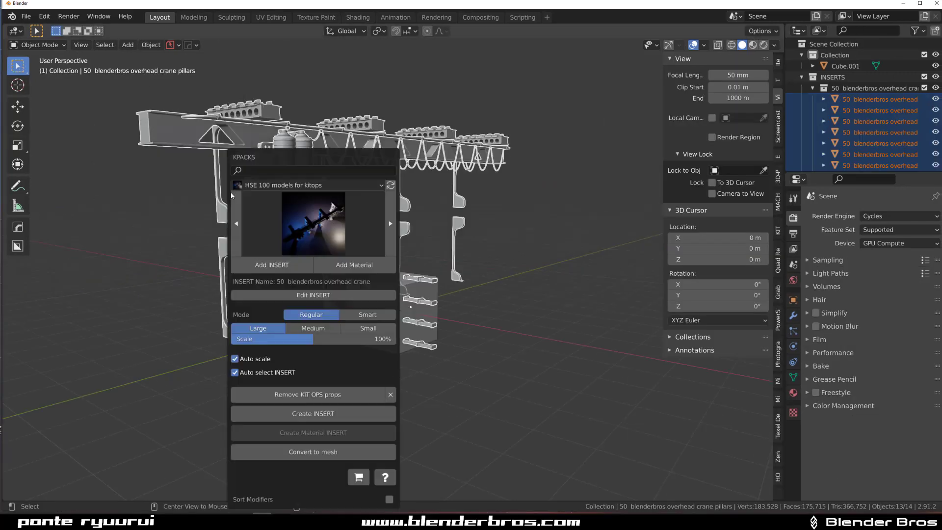
left_click(316, 201)
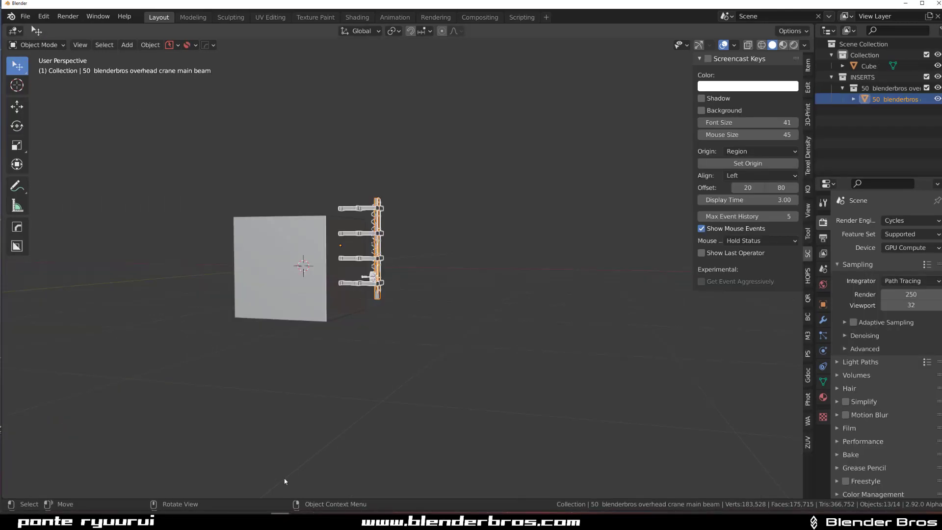
Step: In the Smart-mode scene, browse the thumbnail gallery of the "HSE 100 inserts for kitops" pack
key("q")
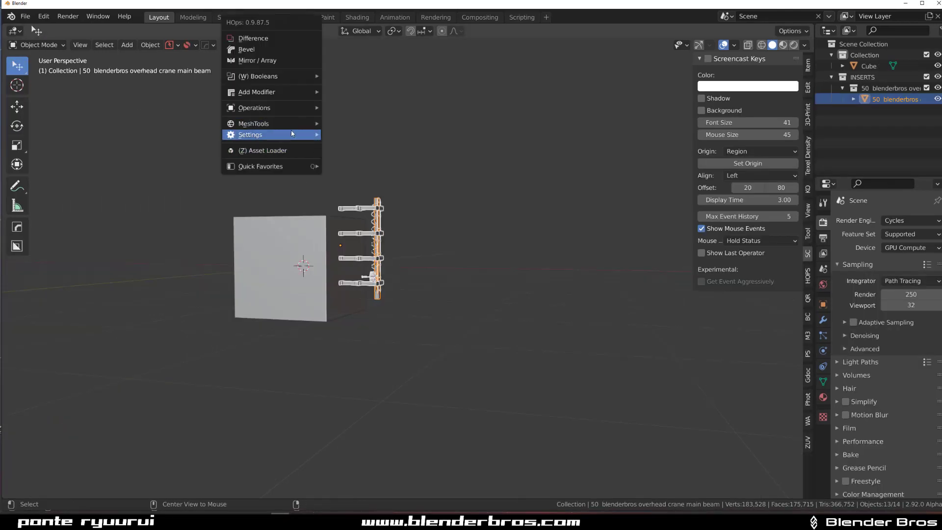
left_click(267, 150)
left_click(373, 90)
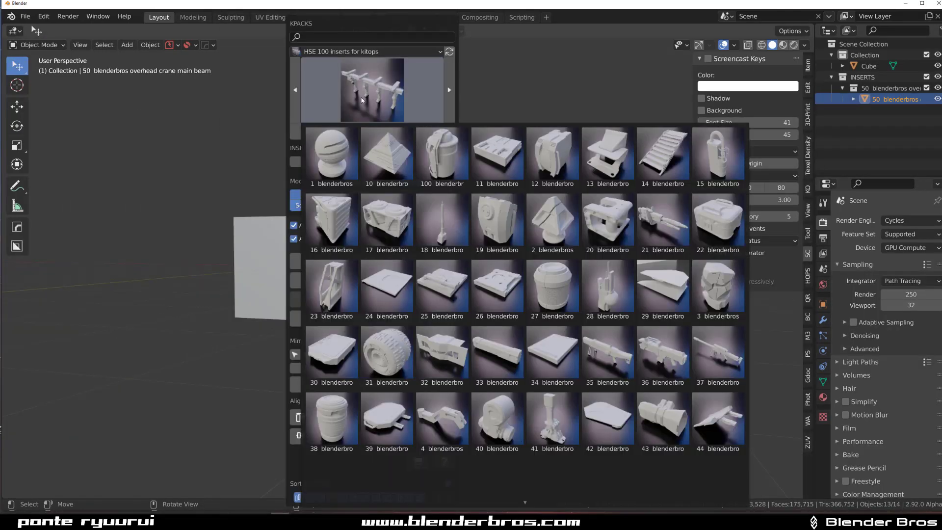
left_click(513, 240)
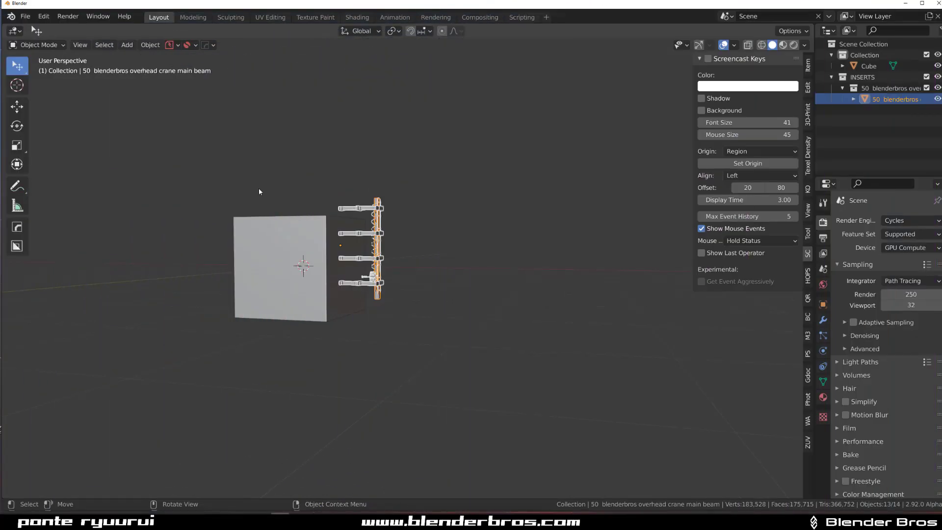
key("q")
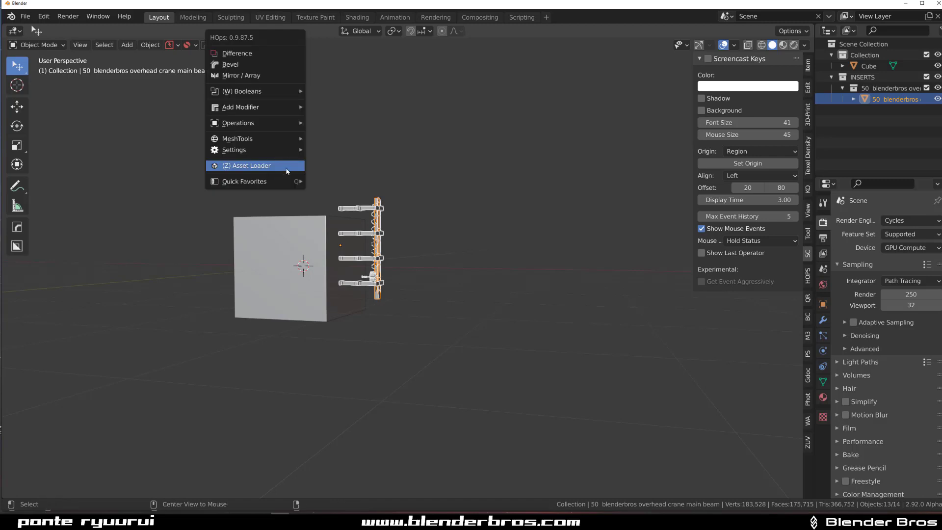
left_click(289, 165)
left_click(360, 97)
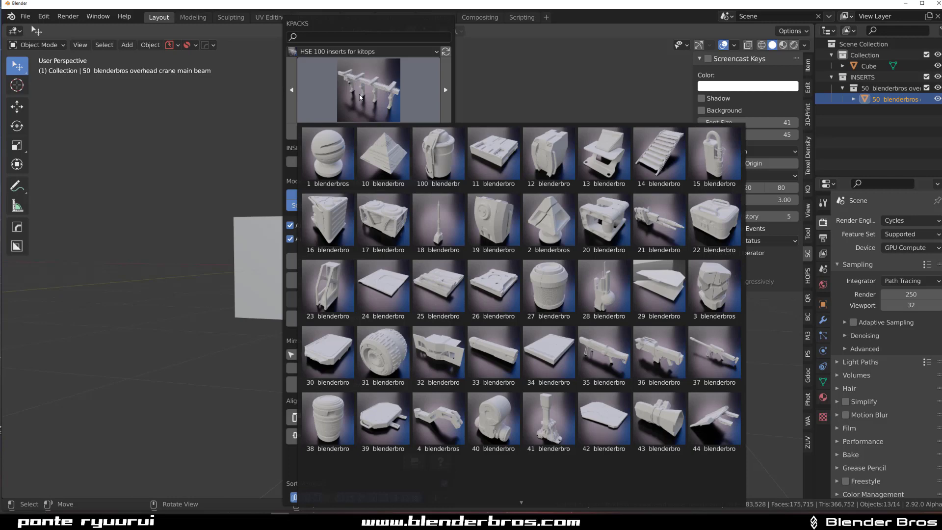
scroll(324, 393, "down", 5)
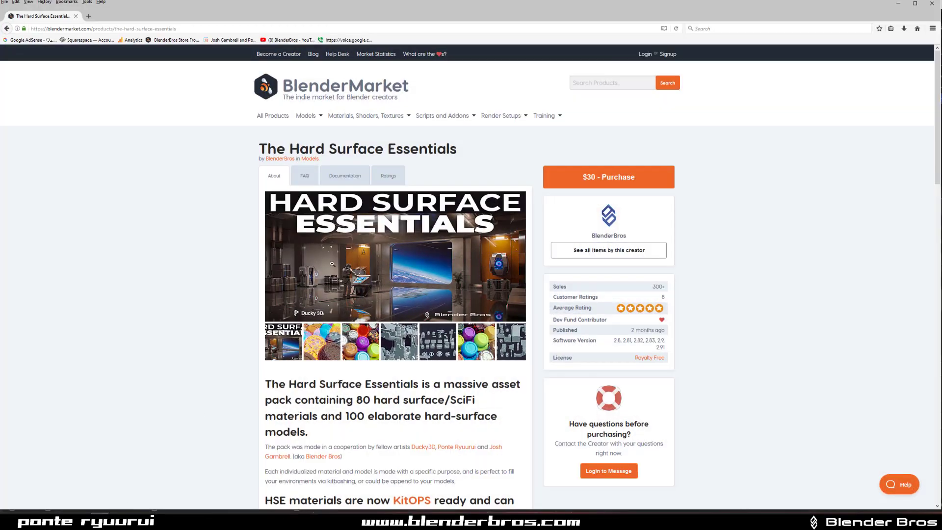
Step: Switch to The Hard Surface Essentials page on BlenderMarket, view its main image enlarged, and close it
scroll(353, 238, "down", 3)
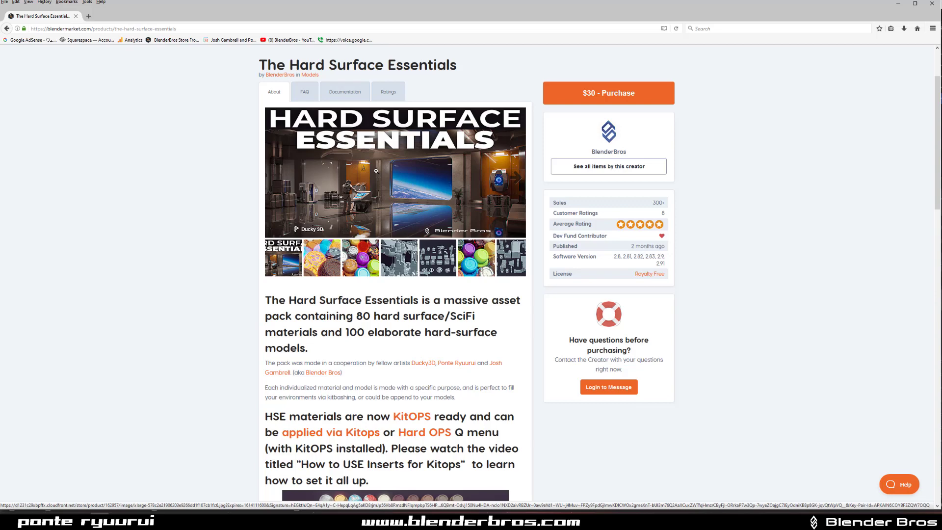
left_click(452, 211)
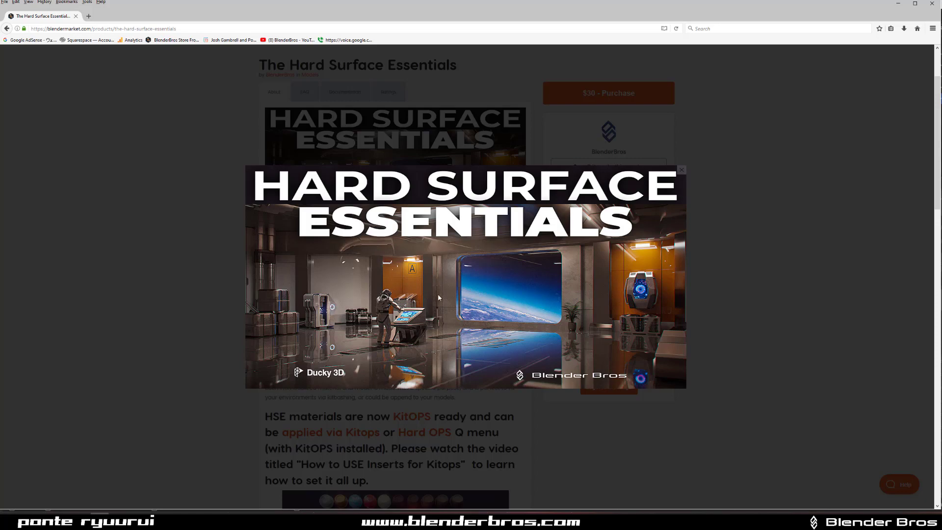
left_click(759, 396)
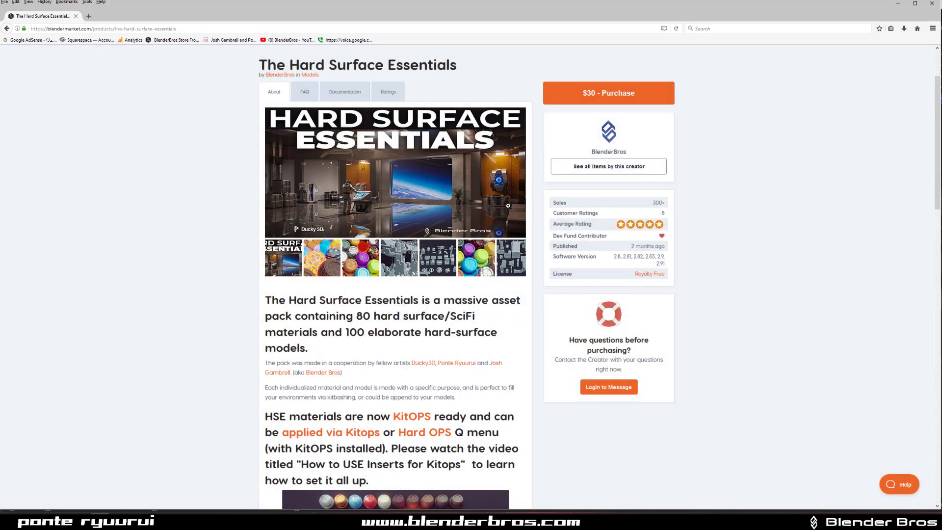
Step: Examine the product page's description and its preview images of the pack's materials and models
scroll(476, 219, "down", 4)
scroll(477, 219, "down", 3)
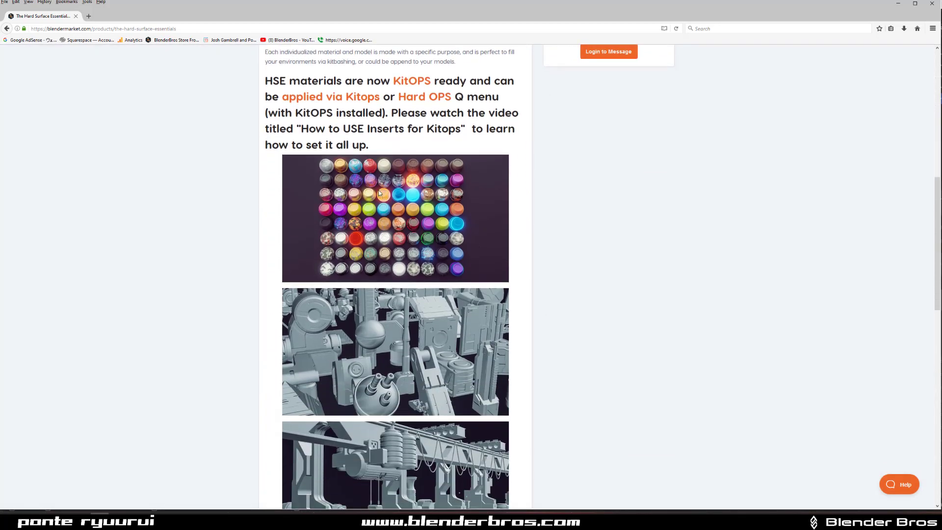
scroll(378, 203, "down", 2)
scroll(378, 208, "down", 2)
scroll(414, 239, "down", 4)
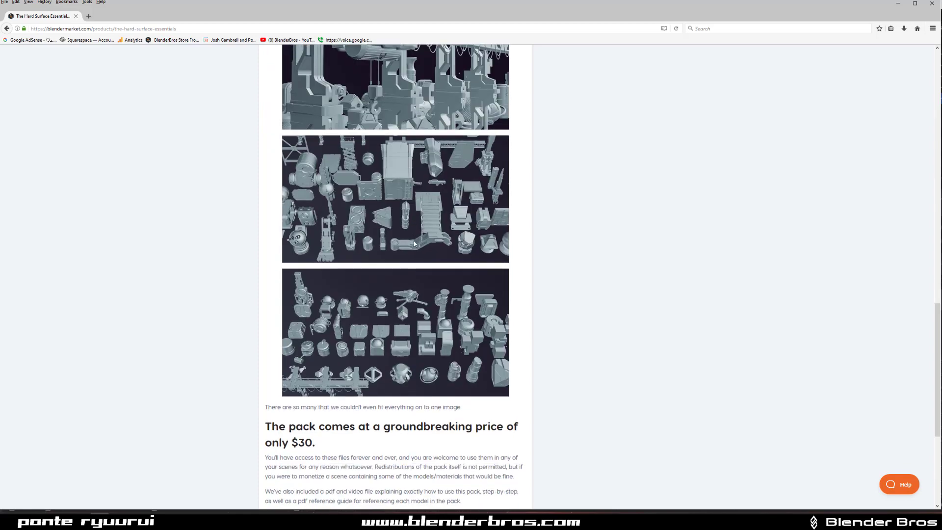
scroll(414, 239, "up", 4)
scroll(419, 237, "down", 4)
scroll(419, 237, "down", 5)
scroll(465, 211, "up", 15)
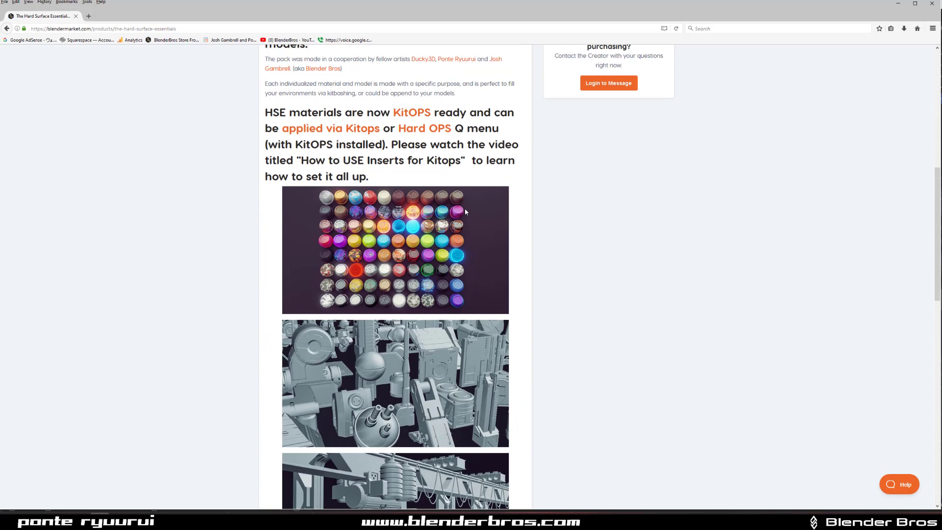
scroll(442, 235, "up", 2)
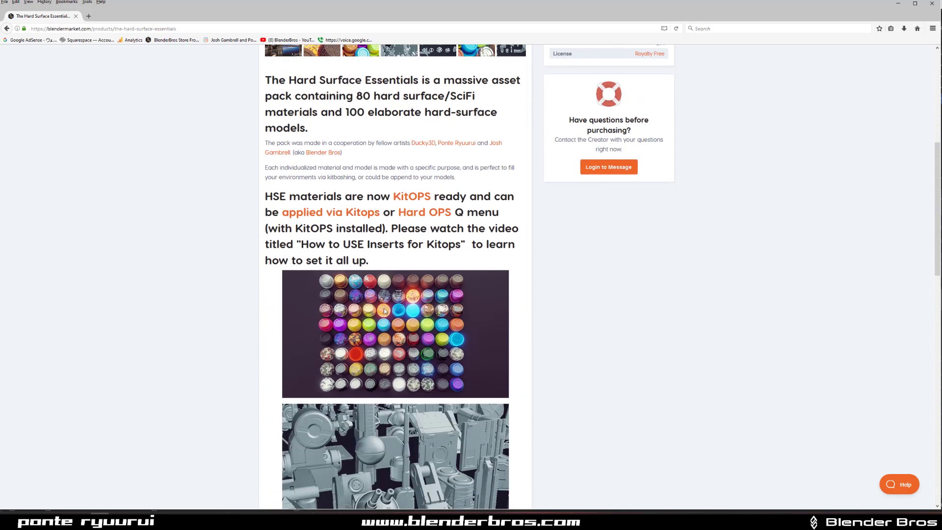